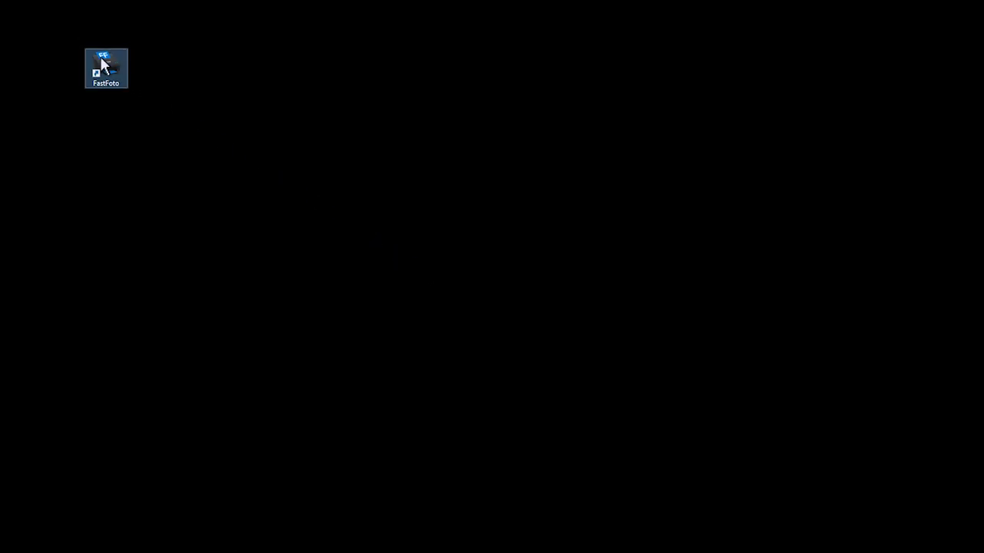
- Open FastFoto and start sharing photos 2012_October_Florida_0001_a, 0002_a and 0006_a to Facebook
double_click(104, 66)
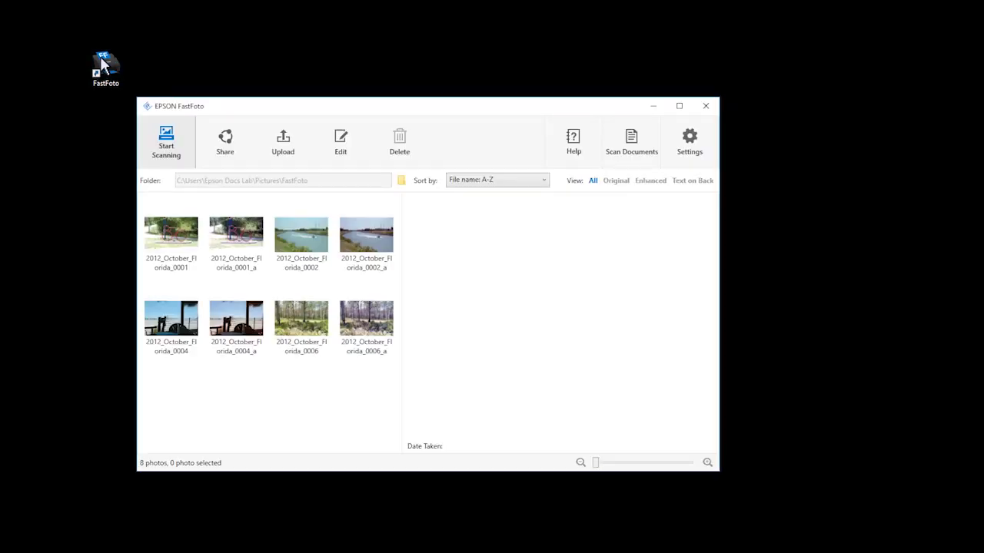
click(372, 323)
ctrl+click(369, 240)
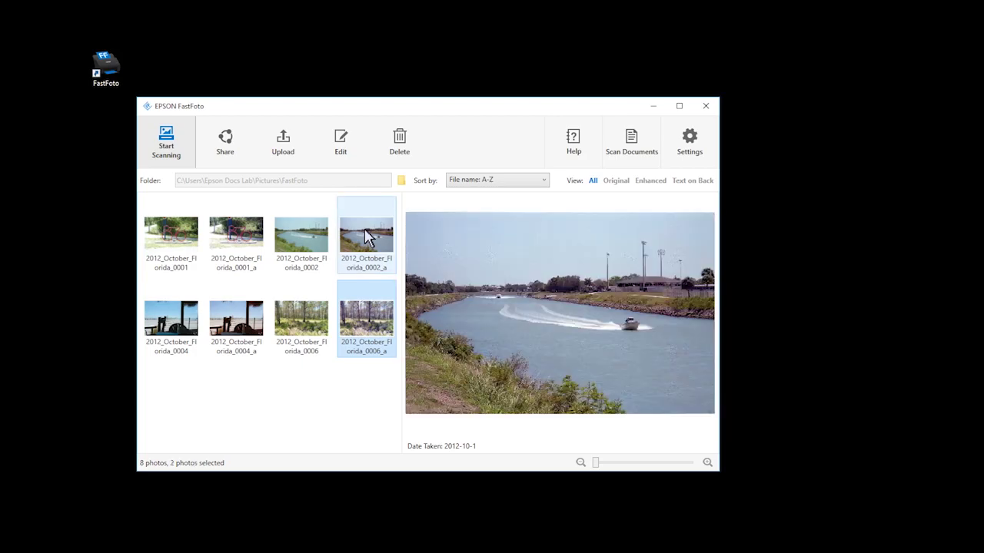
ctrl+click(230, 234)
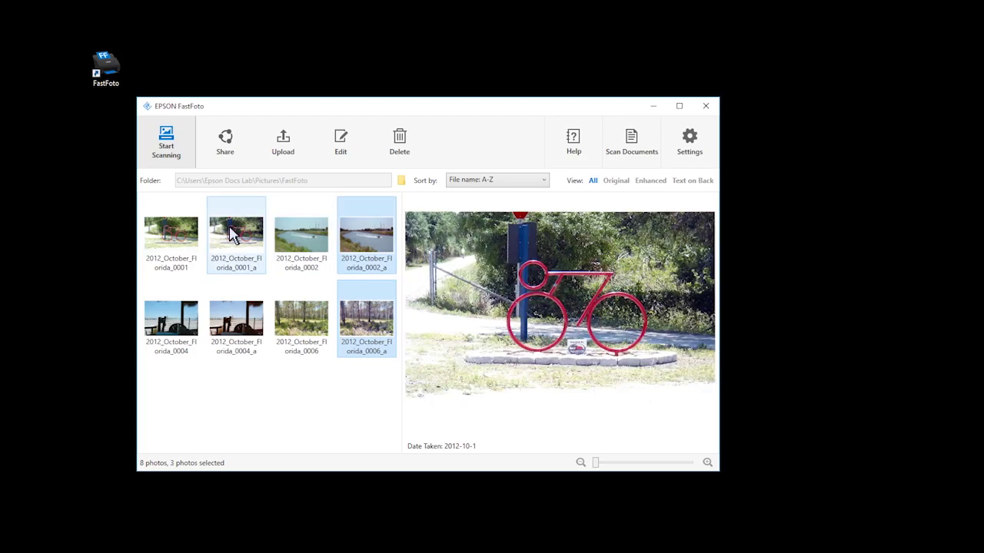
click(224, 139)
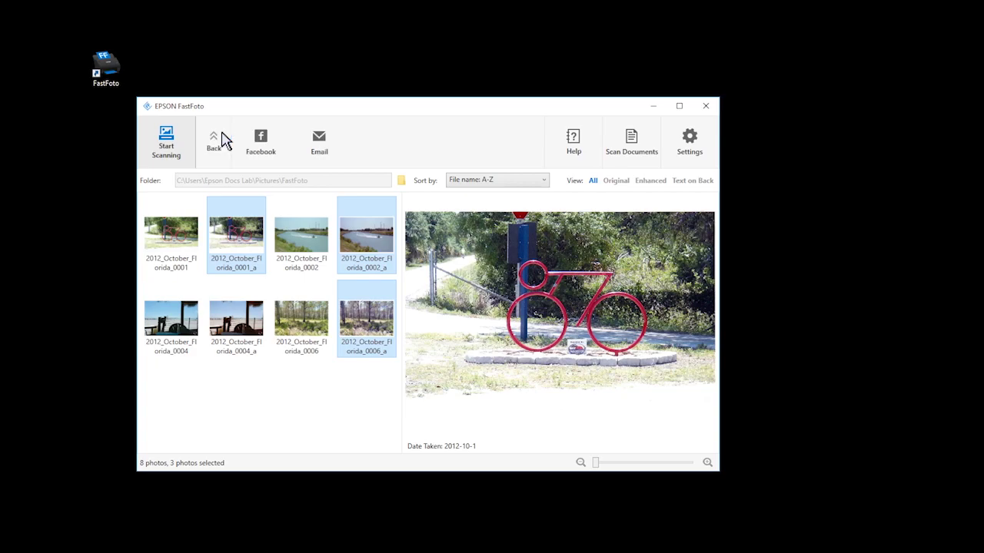
click(262, 146)
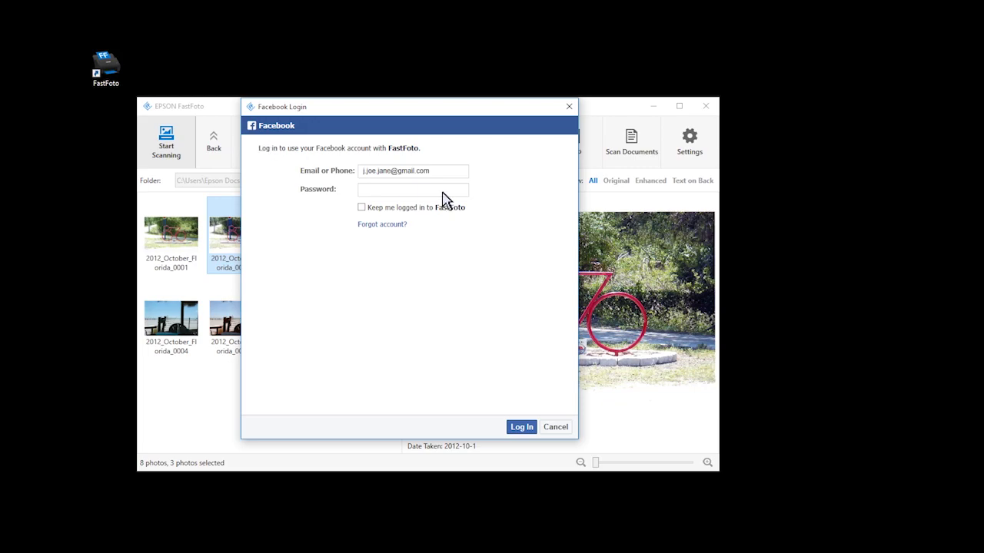
- Log in to Facebook with the account password and authorize FastFoto to post with the audience set to Friends
text(•••••••••)
click(521, 427)
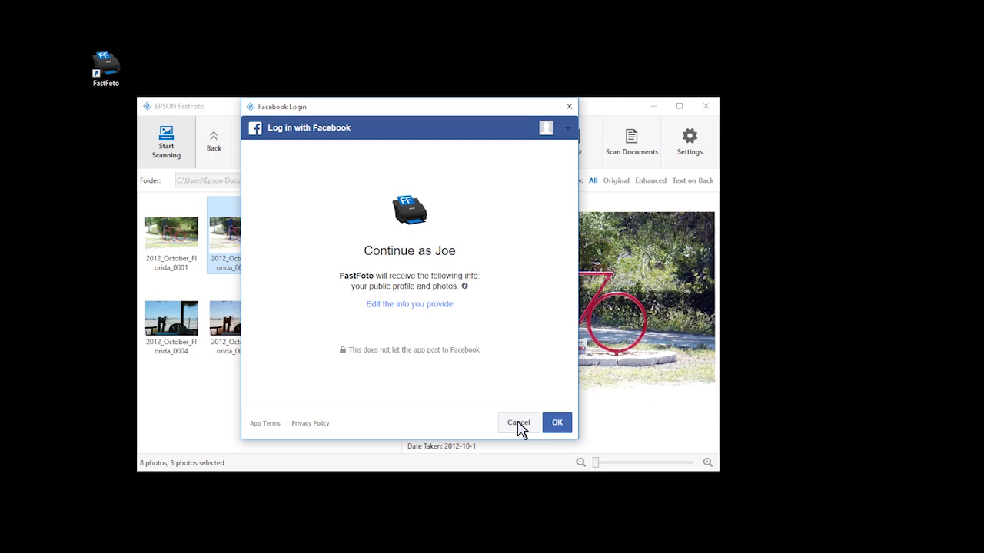
click(557, 425)
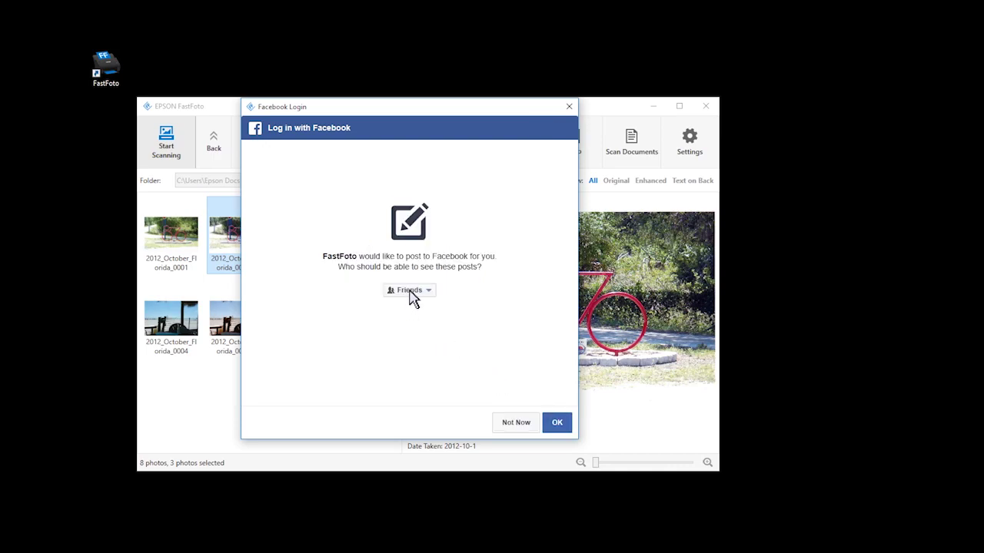
click(409, 291)
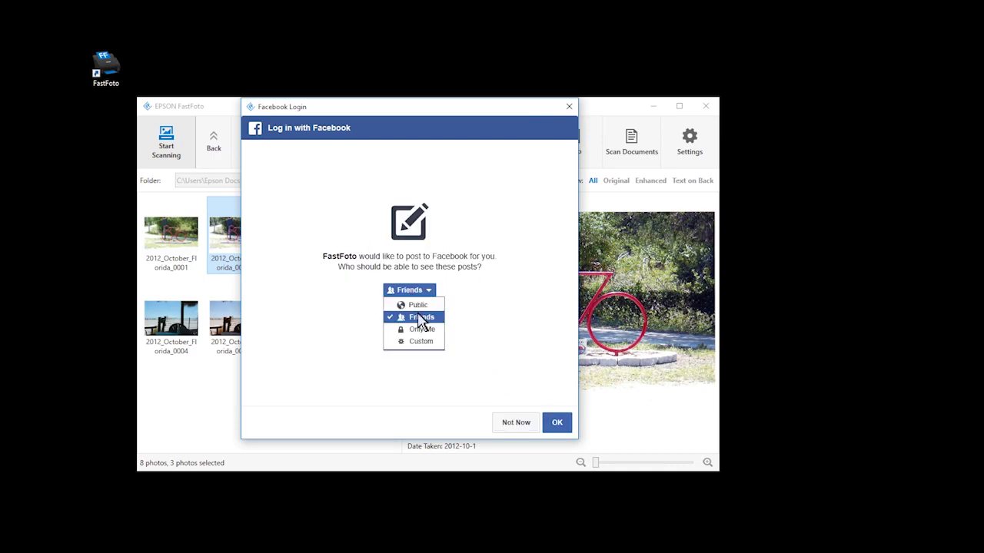
click(558, 427)
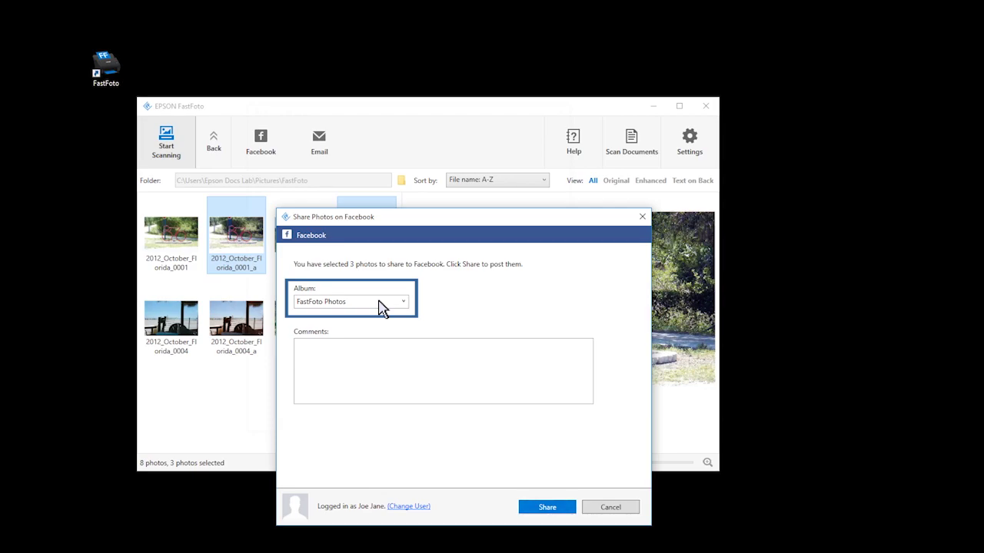
- Share the selected photos to the FastFoto Photos album with the comment "My trip to Florida!" and close the confirmation
click(523, 375)
text(My trip to Florida)
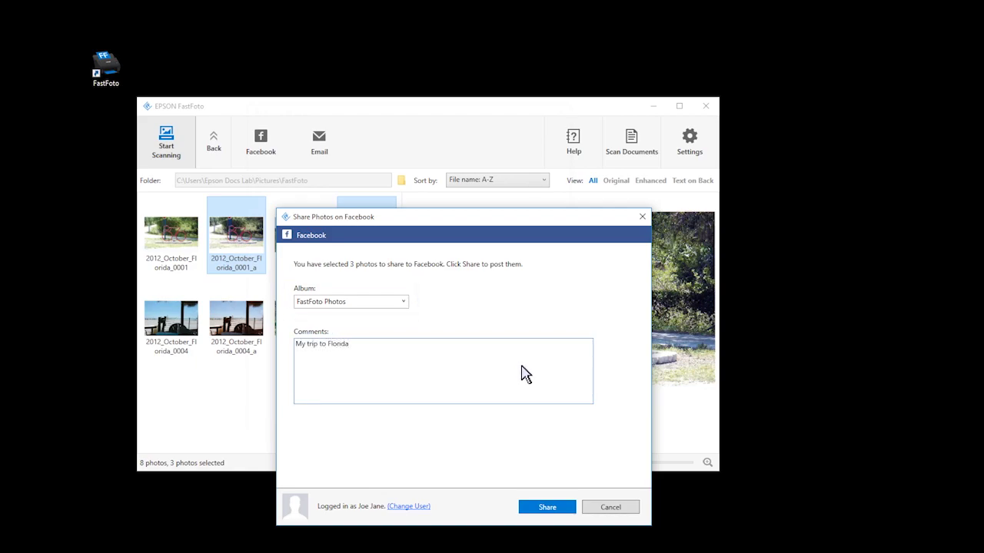
text(!)
click(547, 509)
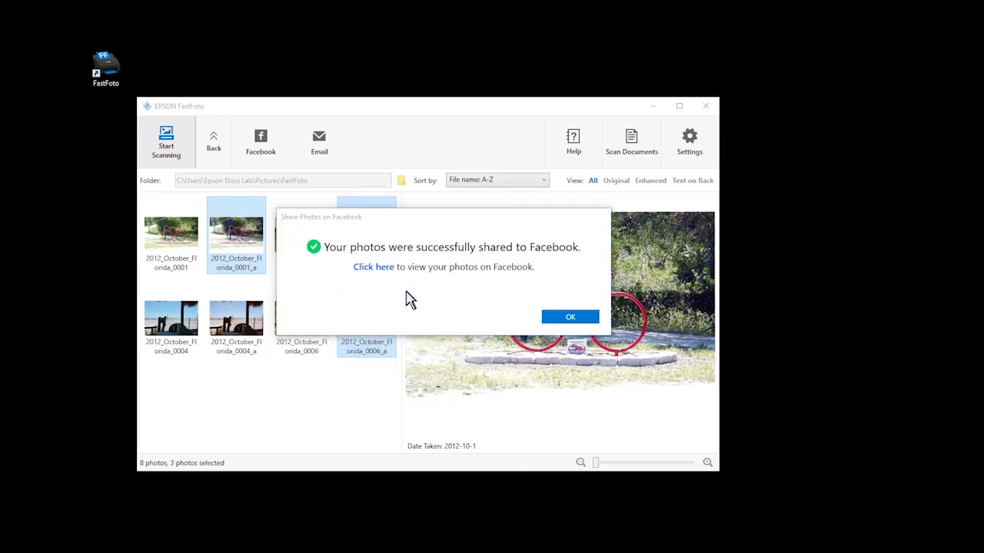
click(375, 275)
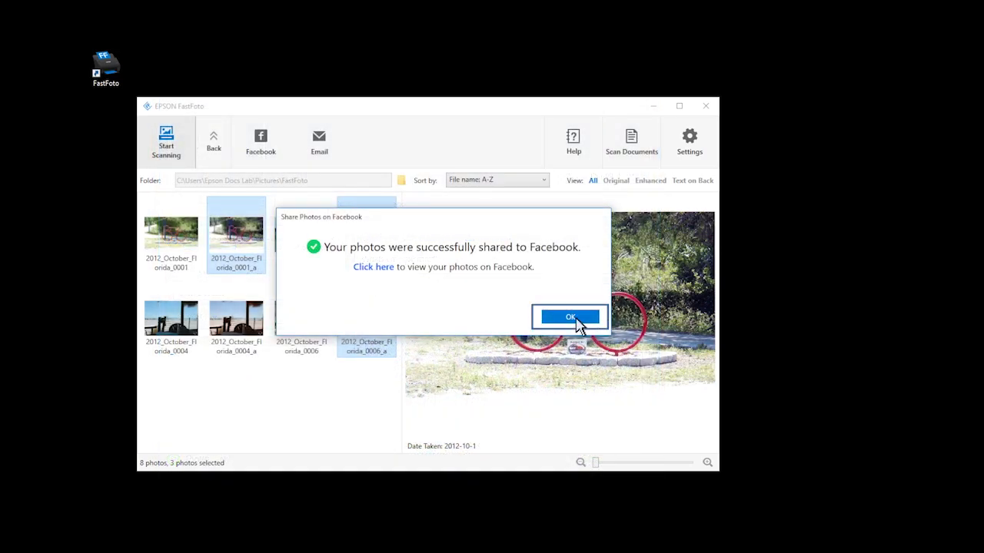
click(578, 319)
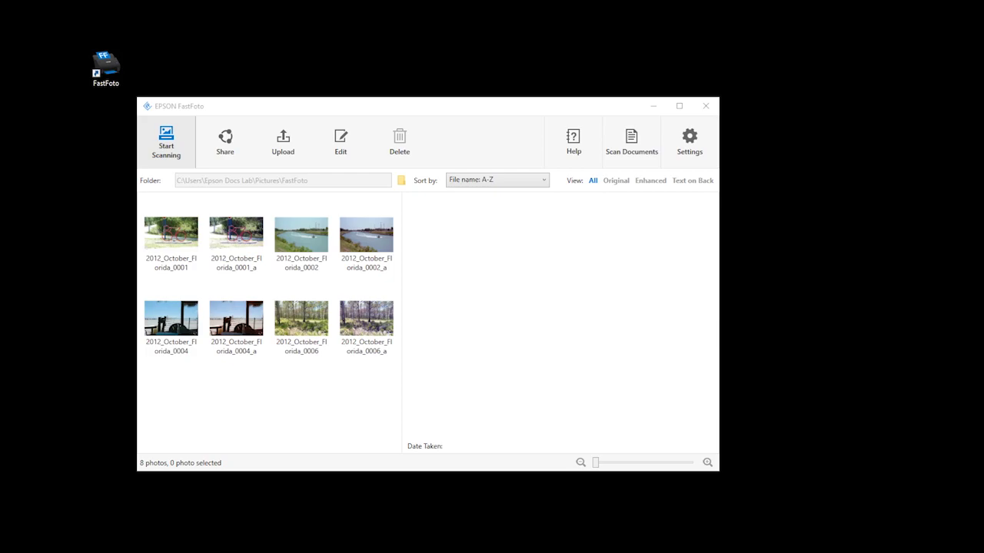
- Select photos 2012_October_Florida_0001_a, 0002_a and 0006_a and start sharing them by email
click(364, 348)
ctrl+click(365, 246)
ctrl+click(241, 251)
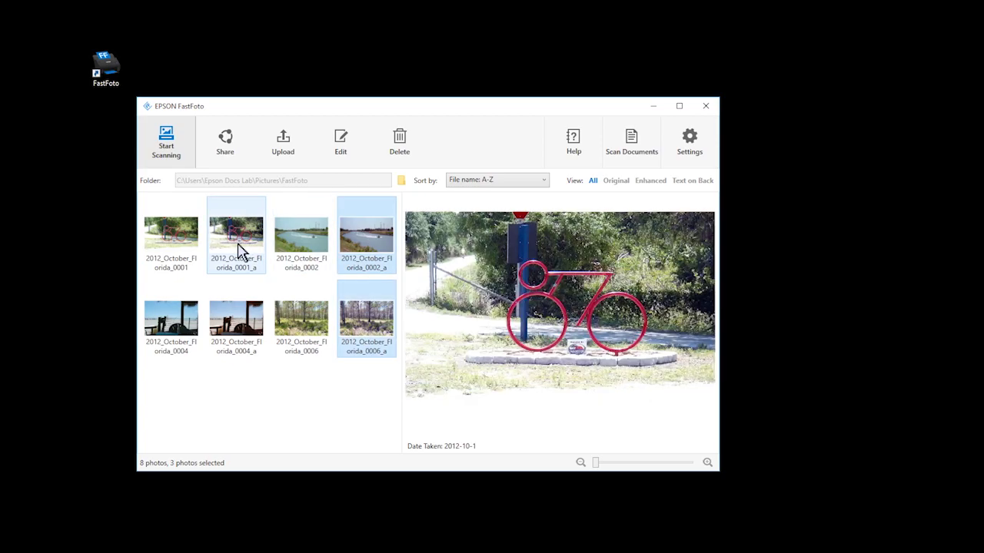
click(225, 139)
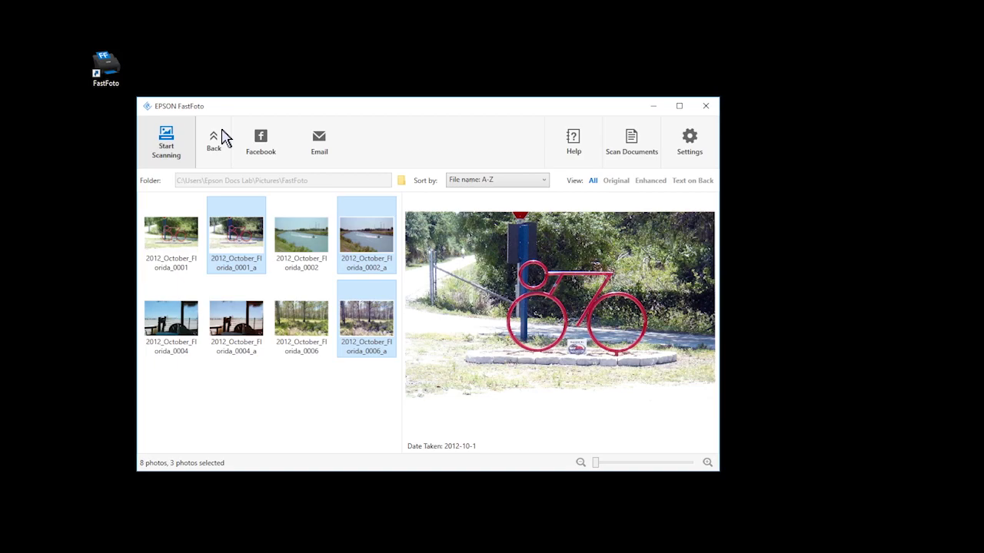
click(321, 140)
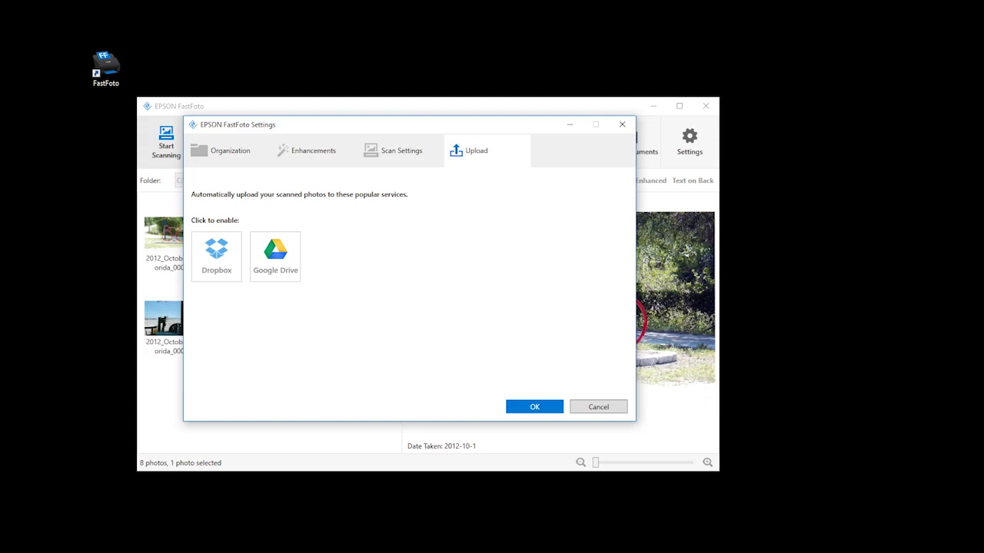
click(216, 256)
click(275, 258)
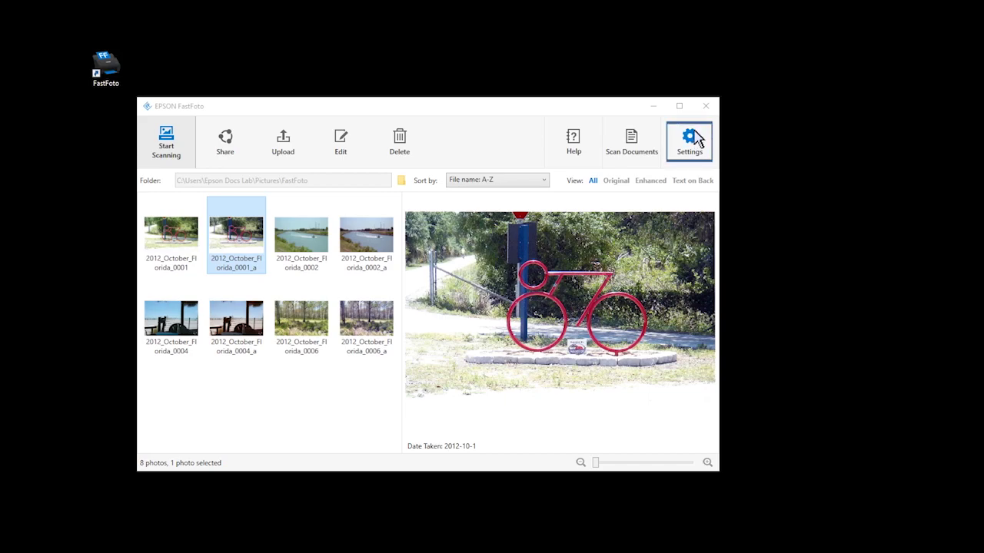
- Set up Dropbox in the upload settings with the "Select photos to upload" method and save the settings
click(695, 137)
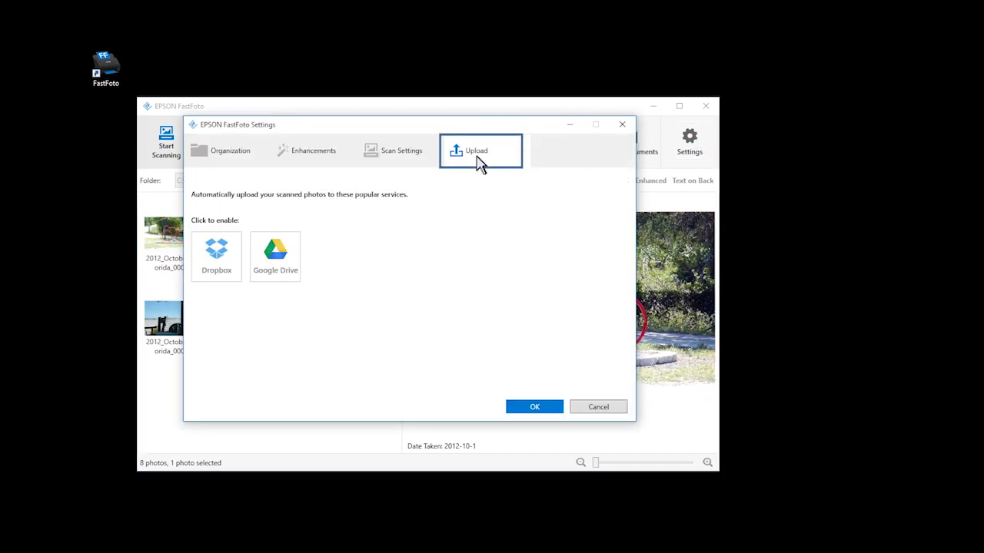
click(218, 255)
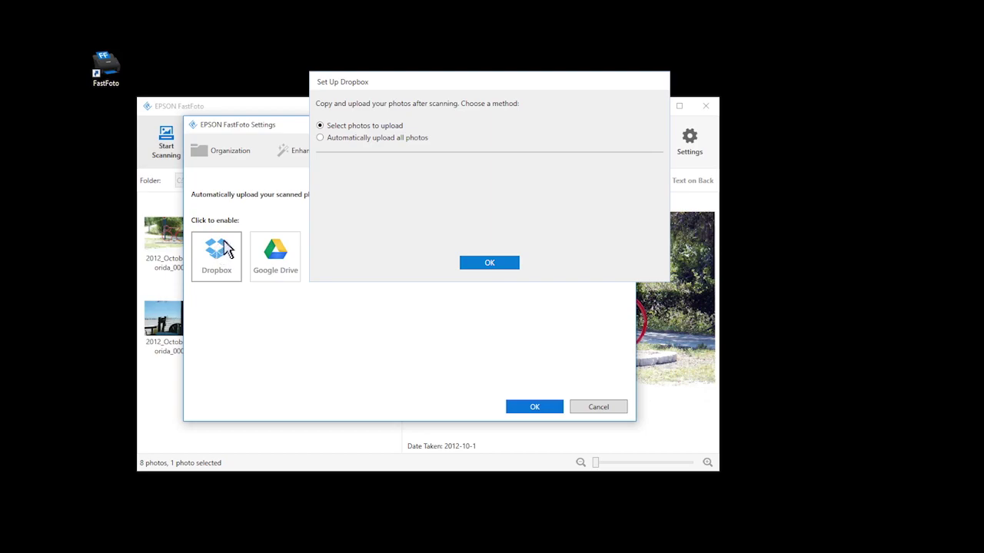
click(374, 148)
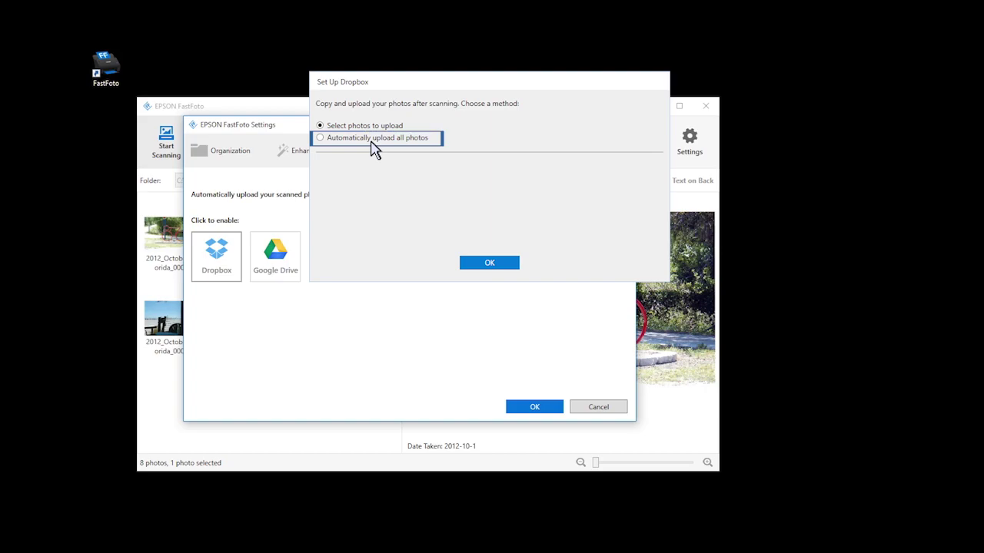
click(374, 148)
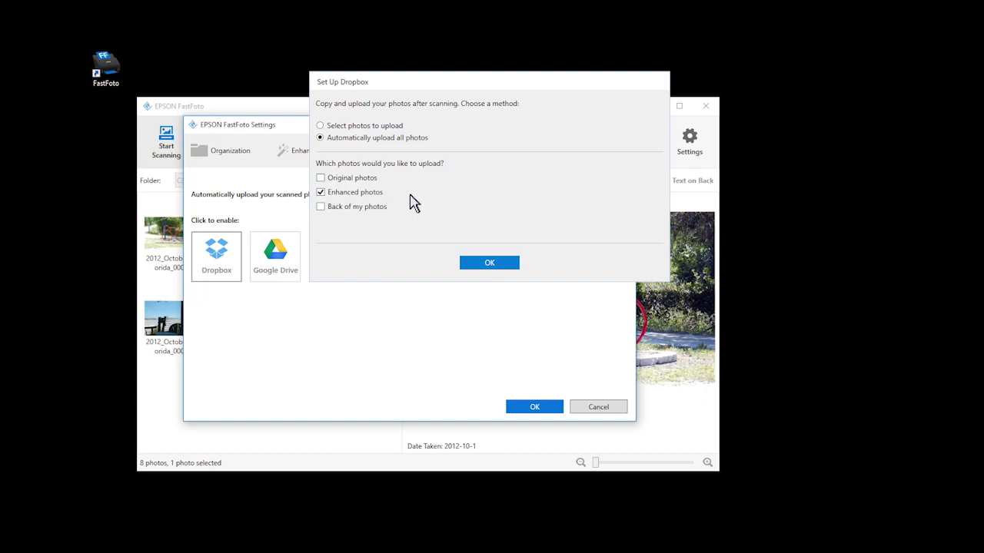
click(373, 130)
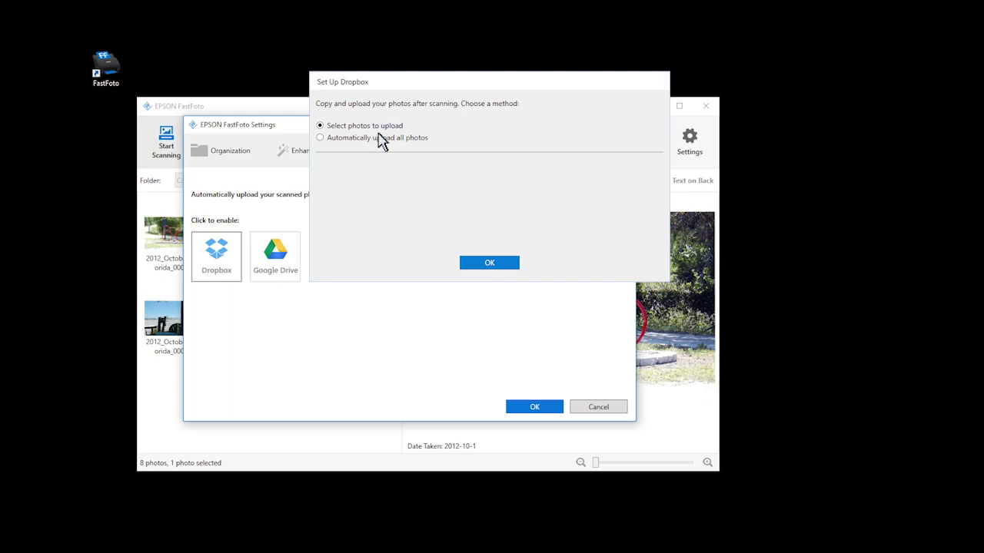
click(499, 268)
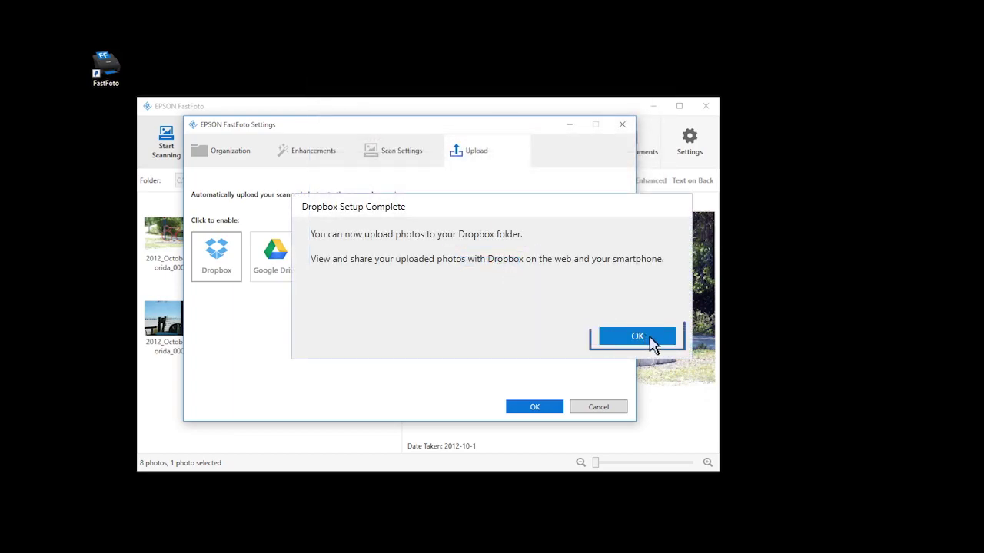
click(649, 338)
click(536, 407)
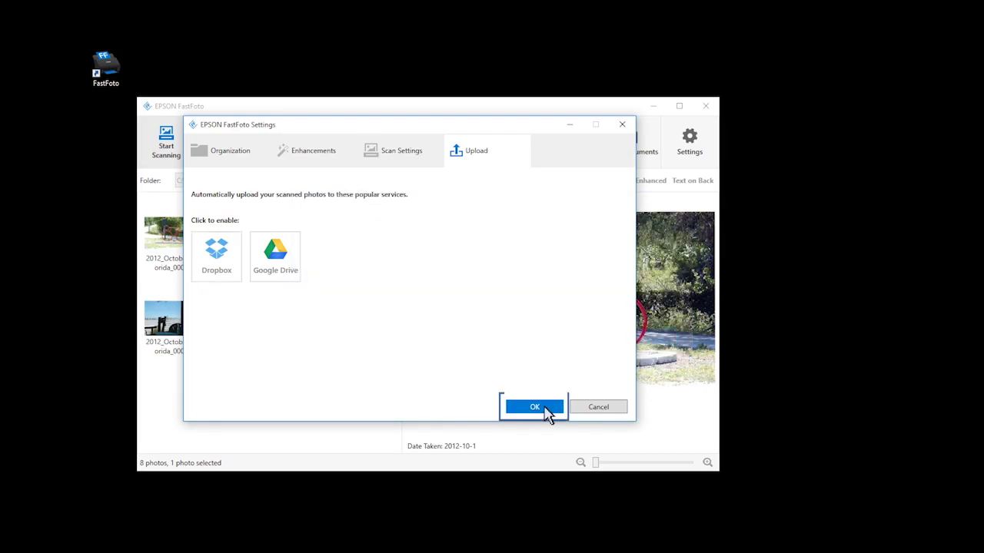
- Select photos 2012_October_Florida_0001_a, 0002_a and 0006_a and start uploading them
click(362, 329)
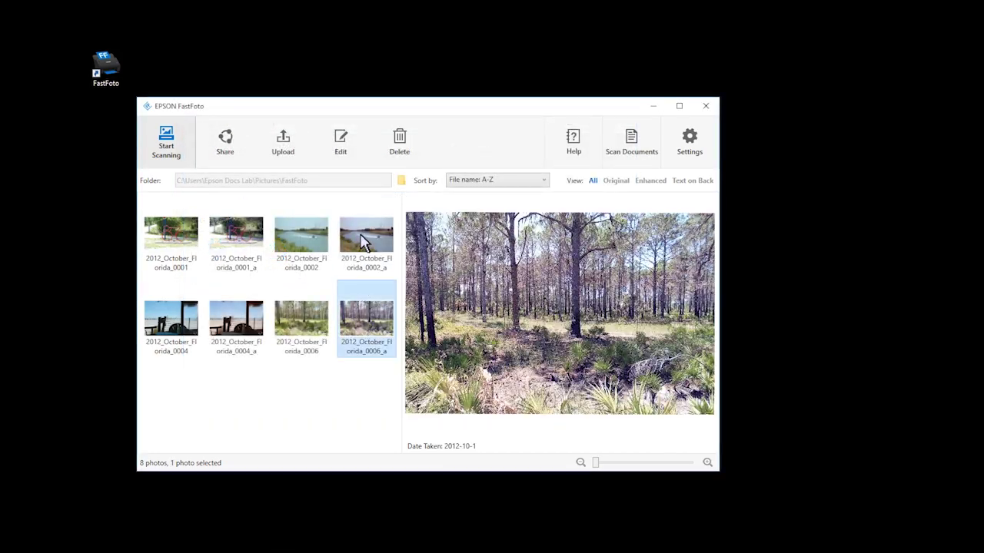
ctrl+click(365, 234)
ctrl+click(239, 234)
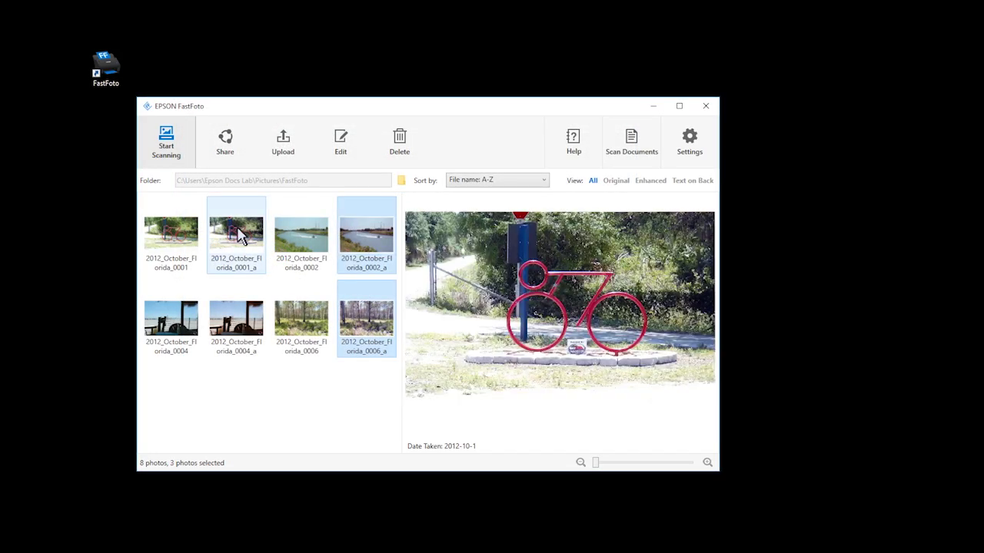
click(281, 140)
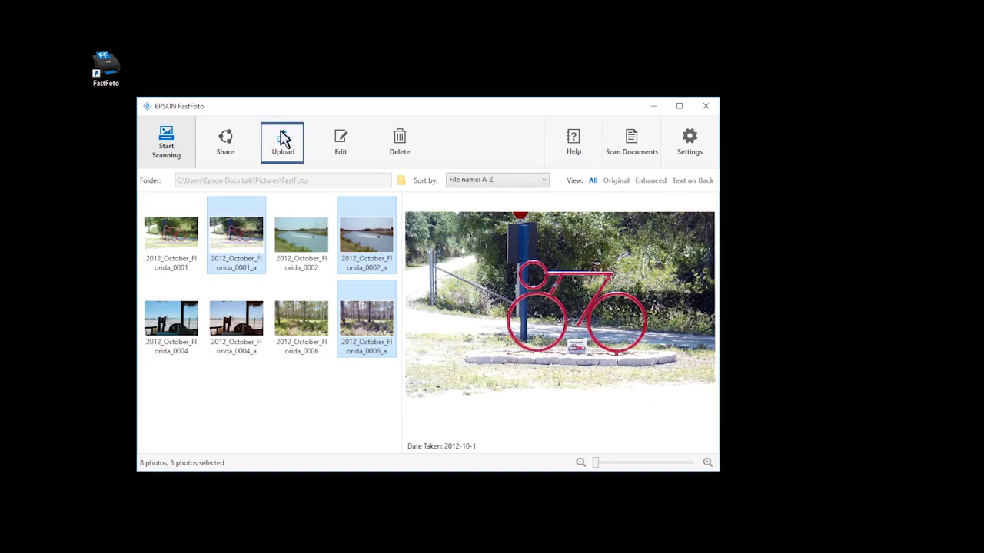